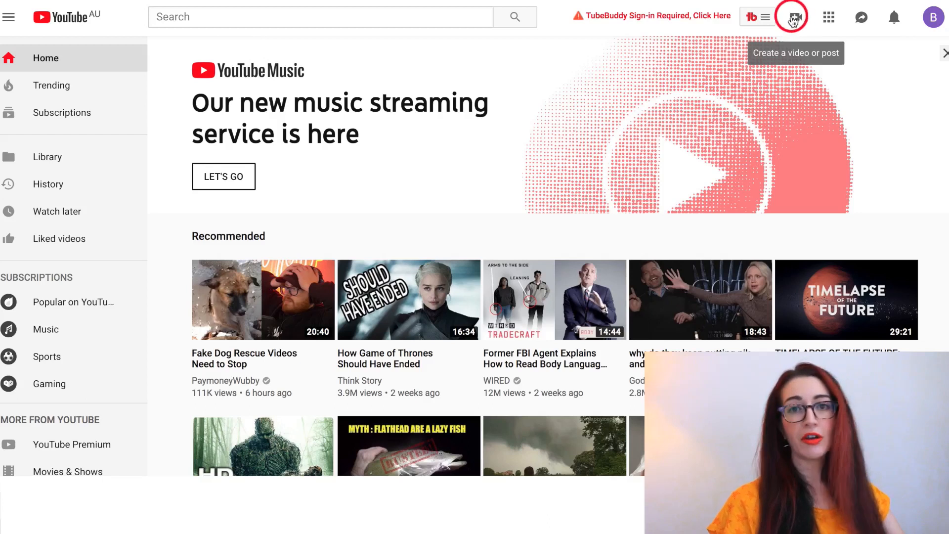
- Open the Upload video page from the camera icon and bring up its visibility choices
left_click(797, 20)
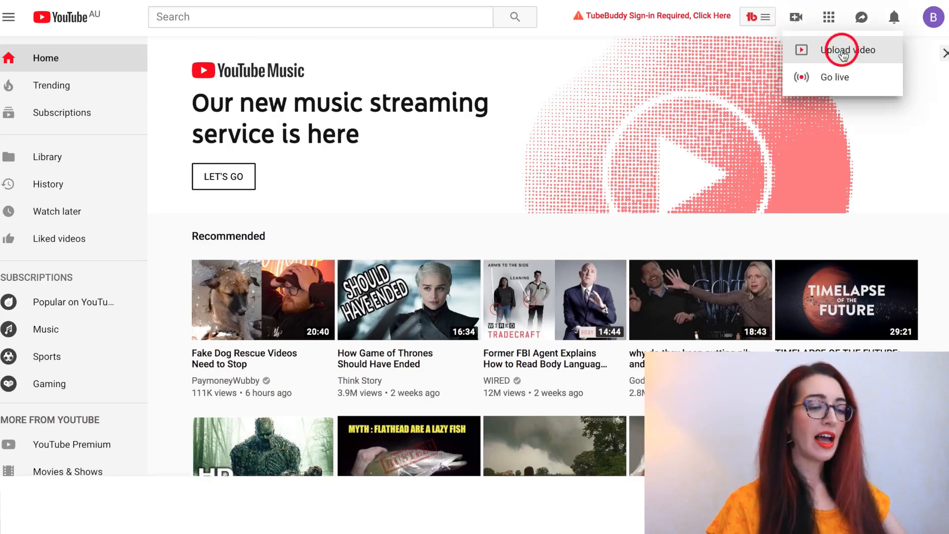
left_click(852, 51)
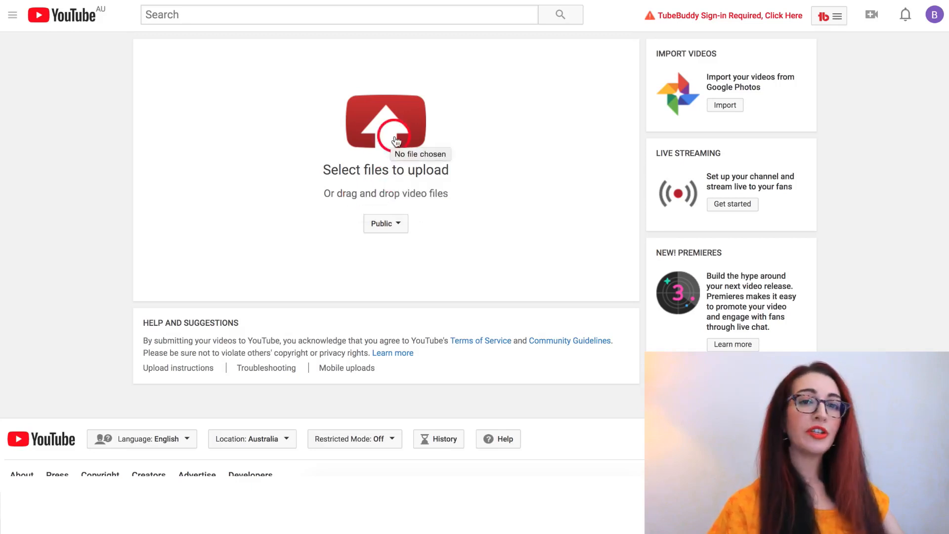
left_click(387, 225)
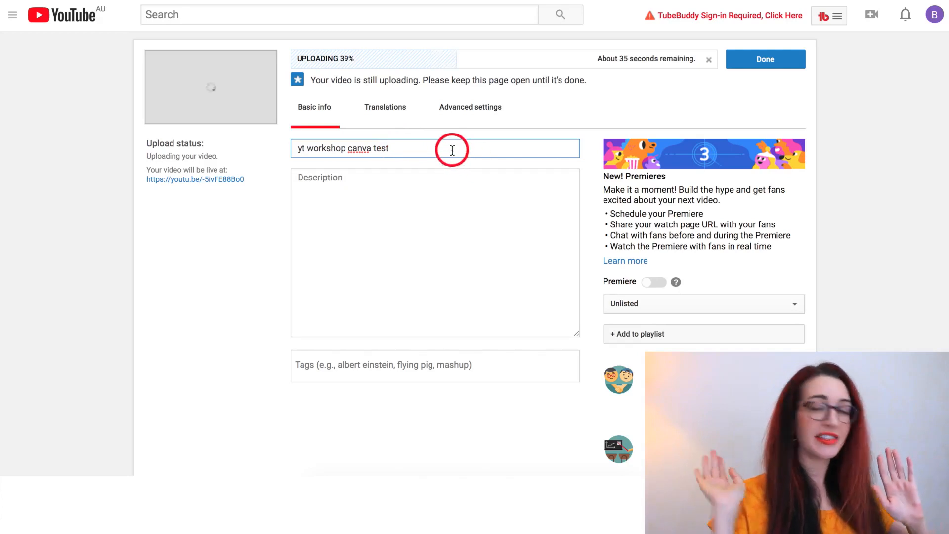
- Retitle the video 'Best Boxes To Help Organise Your Beautiful Home 2019' and enlarge the description box
triple_click(381, 158)
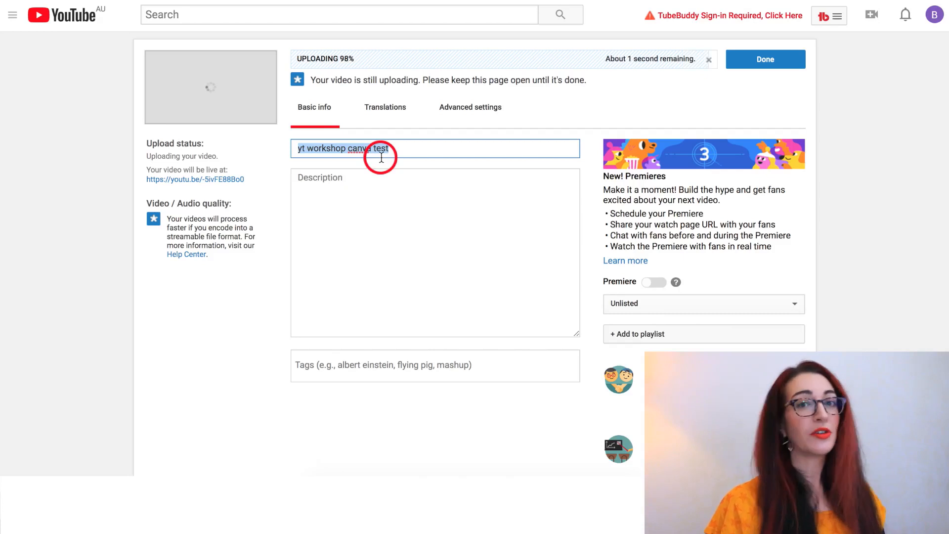
type("Best Boxes To Help Organise Your Beautiful Home 2019")
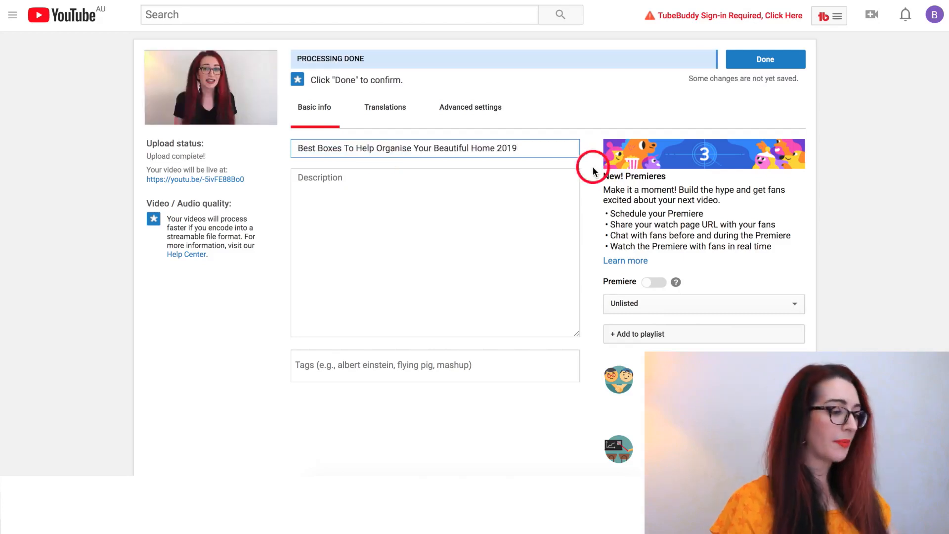
left_click(530, 199)
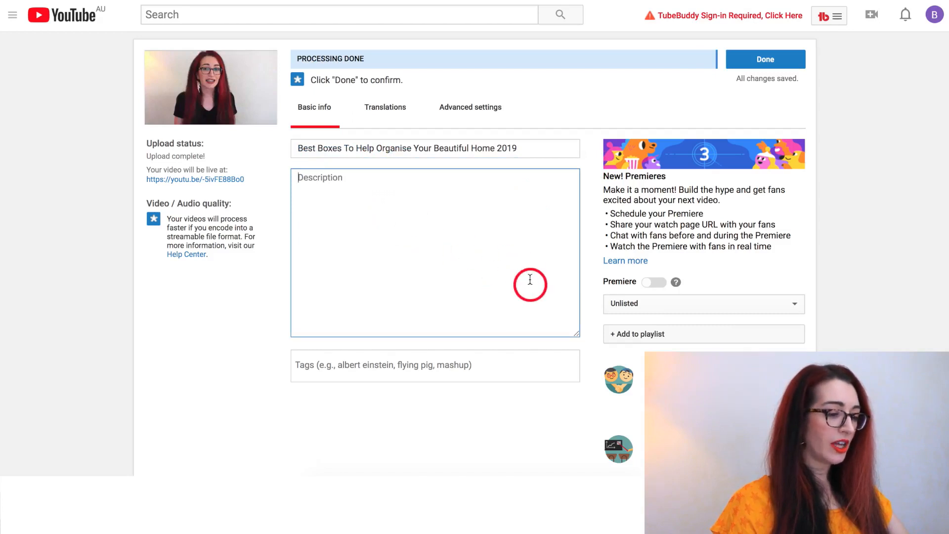
left_click_drag(576, 336, 586, 388)
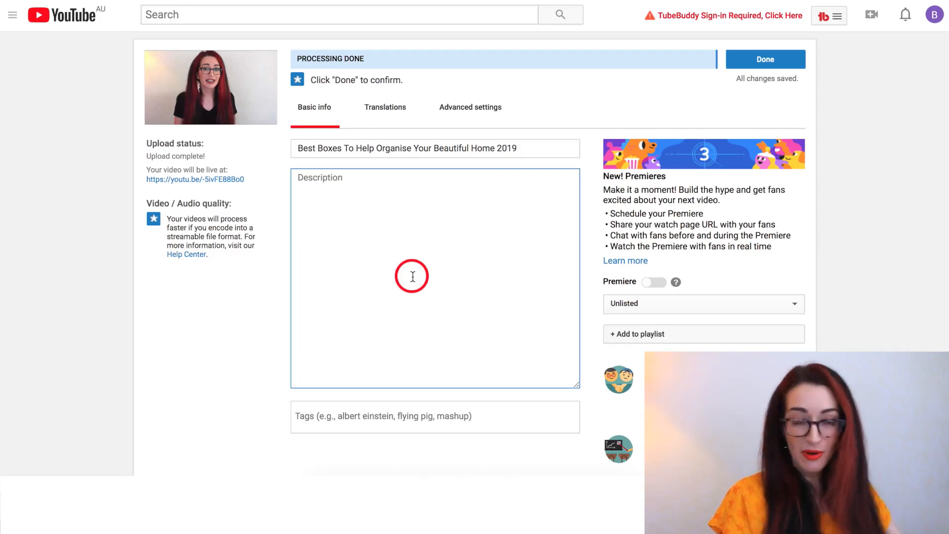
- Paste the intro paragraph, subscribe line with channel link, and placeholder paragraphs into the description
type("Today I'm so excited to show you how to use our bespoke boxes to organise your home! These are beautiful boxes made for your beautiful home. We hope you love them!")
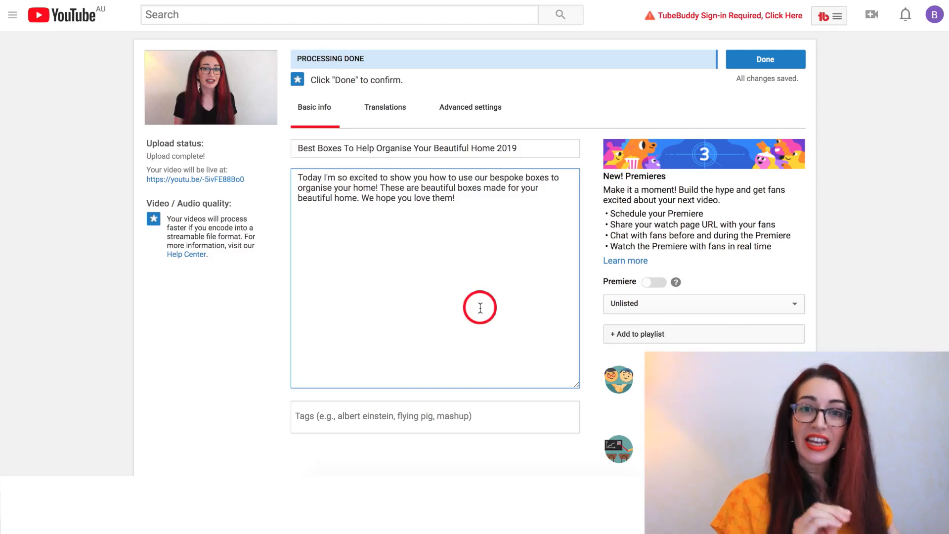
type("Subscribe for more each week: https://www.youtube.com")
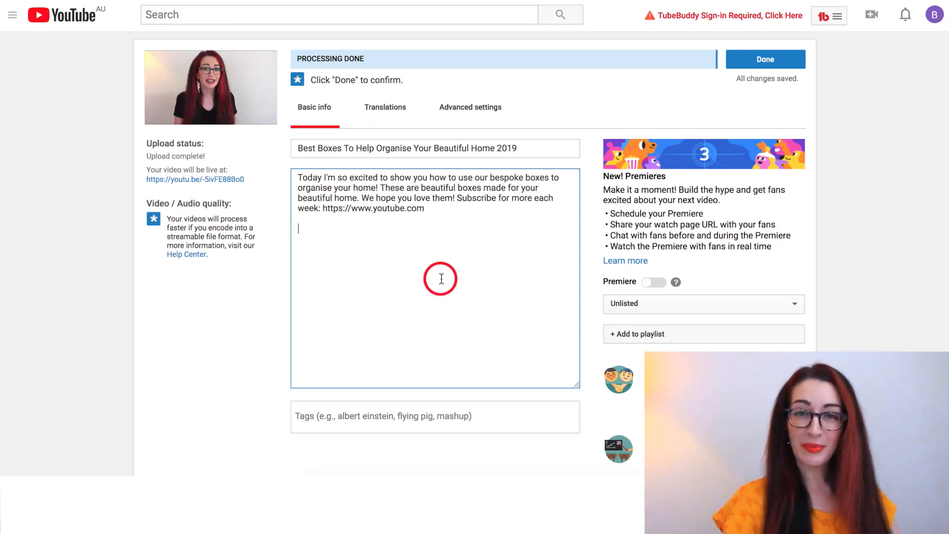
type("We loved making this video for you!  Paragraph 1   Paragraph 2")
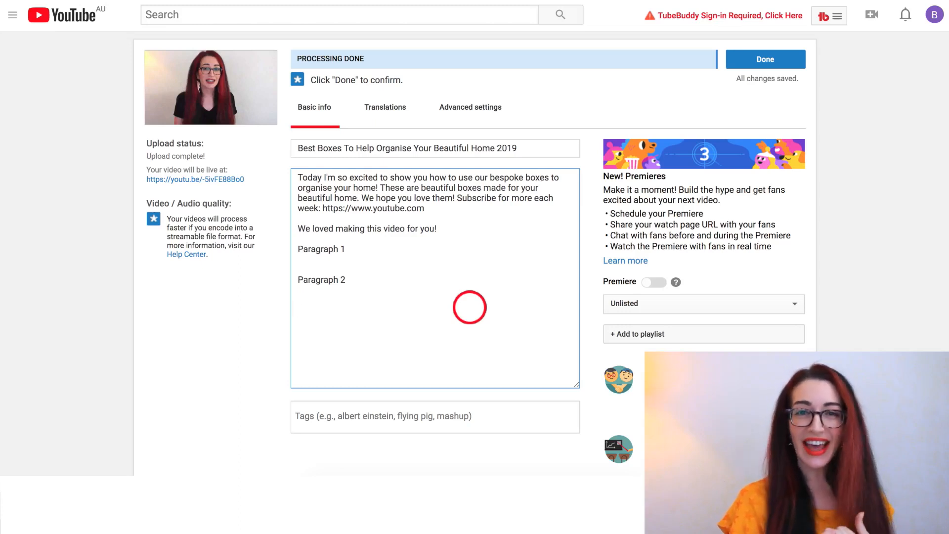
- Add four 'links' lines to the description, followed by the affiliate-links note
type("links")
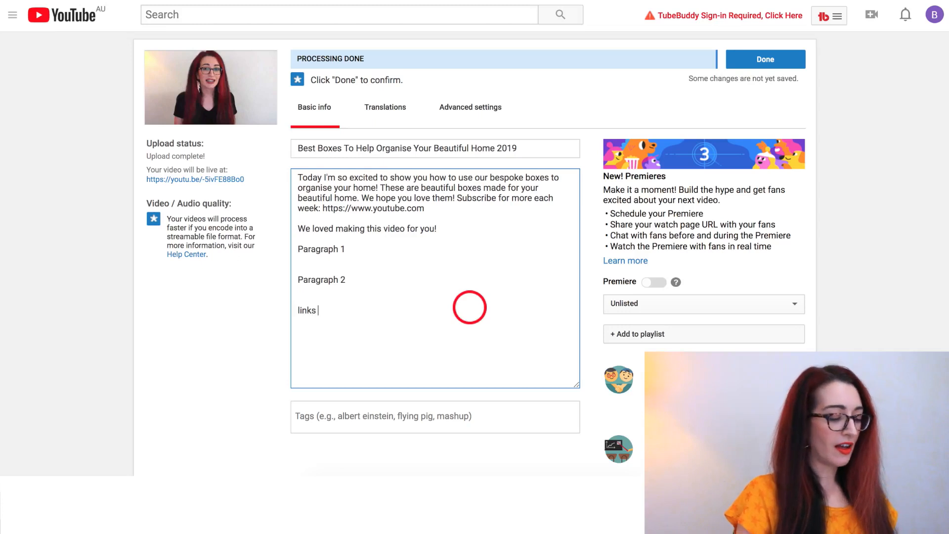
key("Return")
type("links  ")
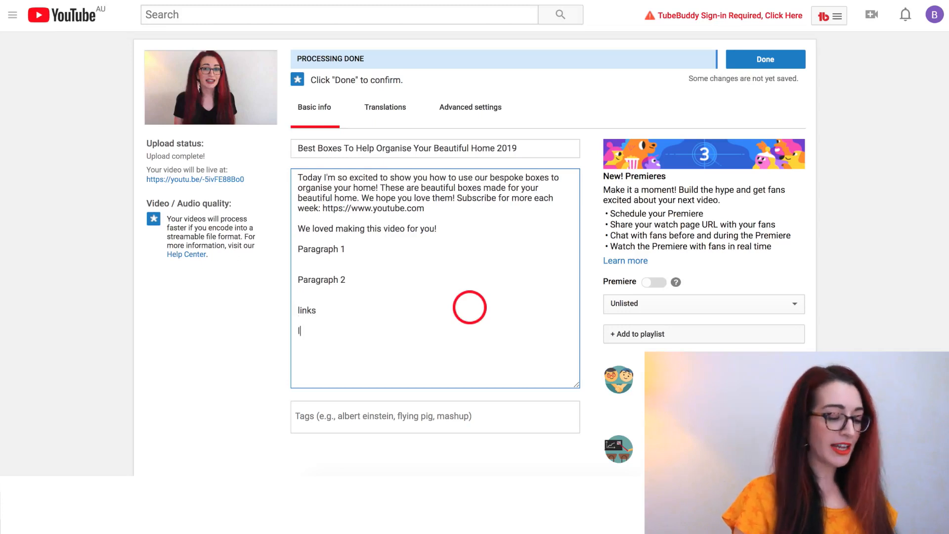
type("links")
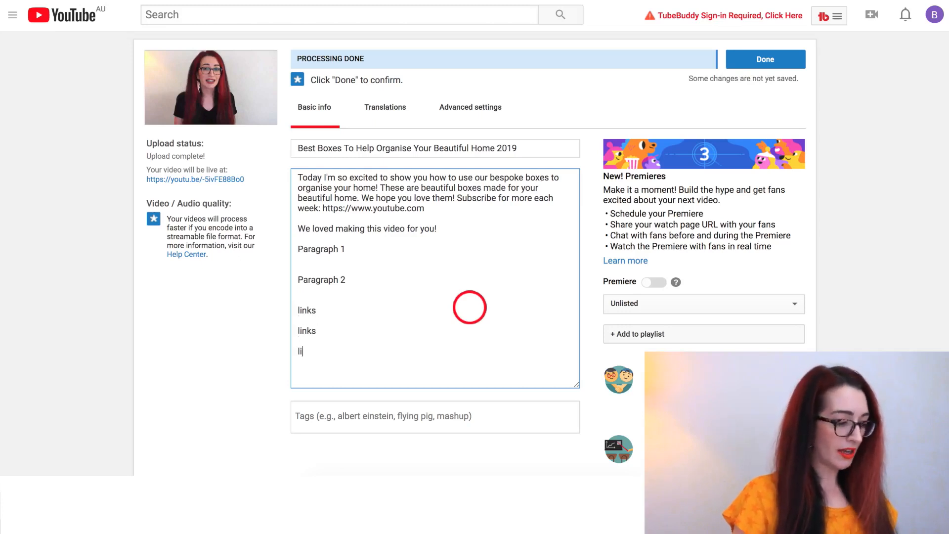
key("Return")
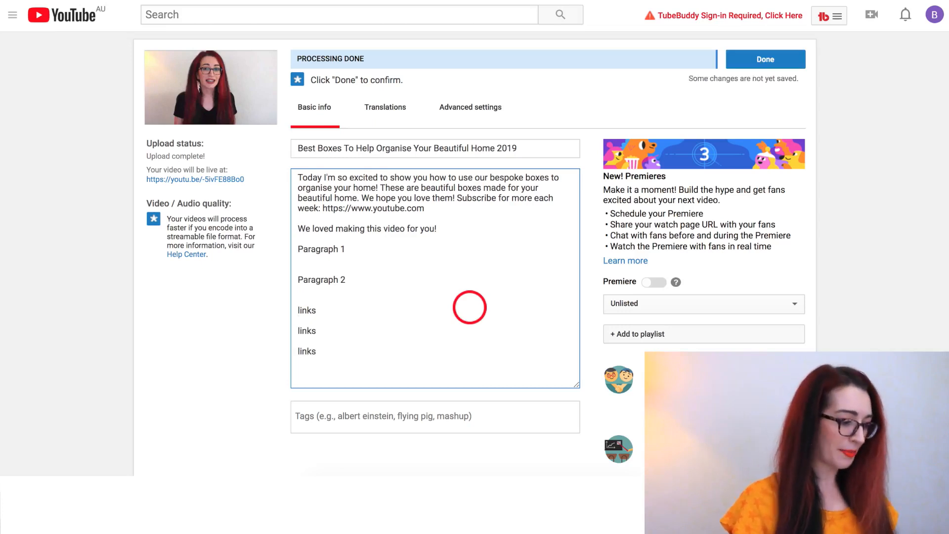
type("links")
key("Return")
type("Note: some of the above links are affiliate links.")
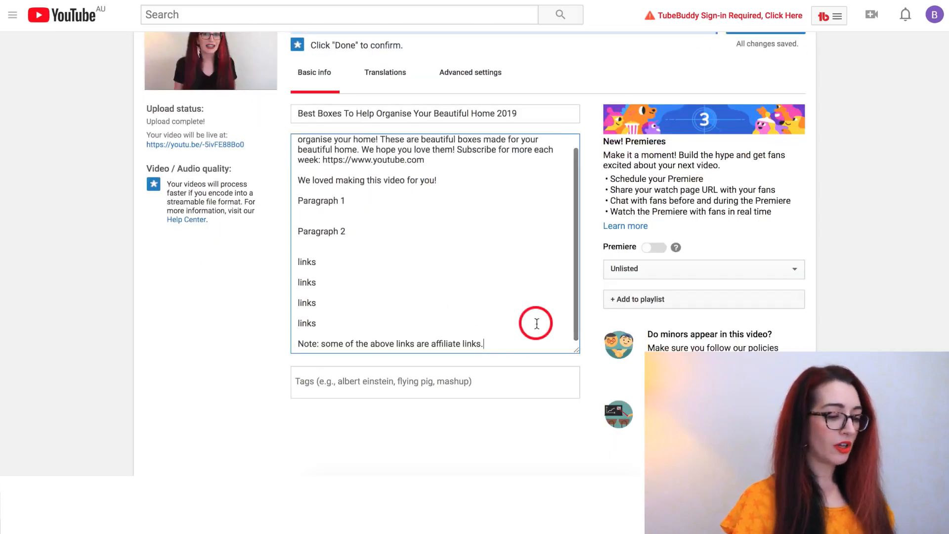
scroll(907, 317, "down", 2)
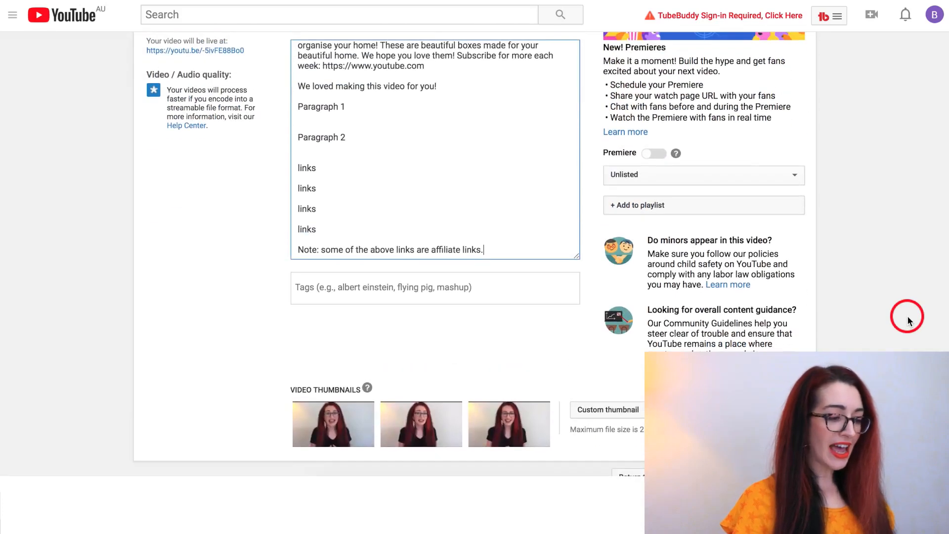
left_click(341, 289)
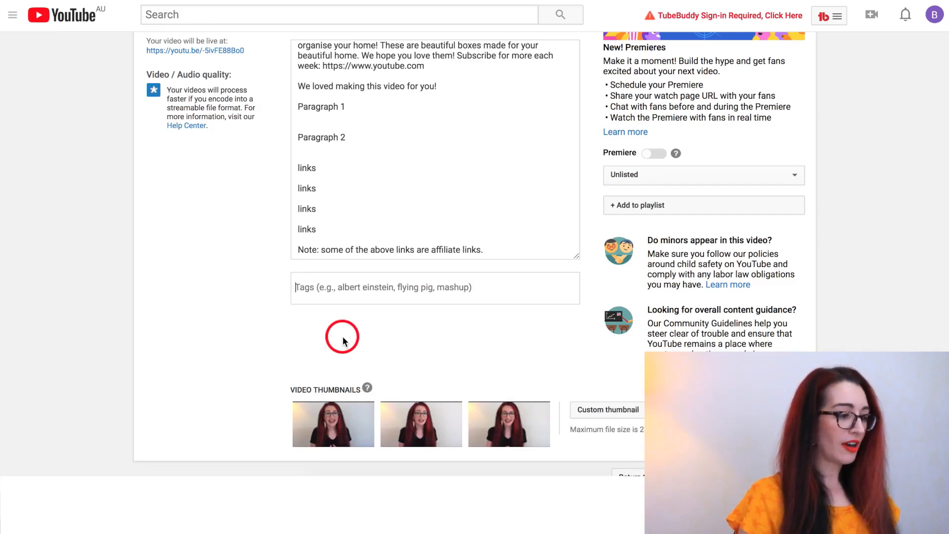
scroll(873, 199, "up", 3)
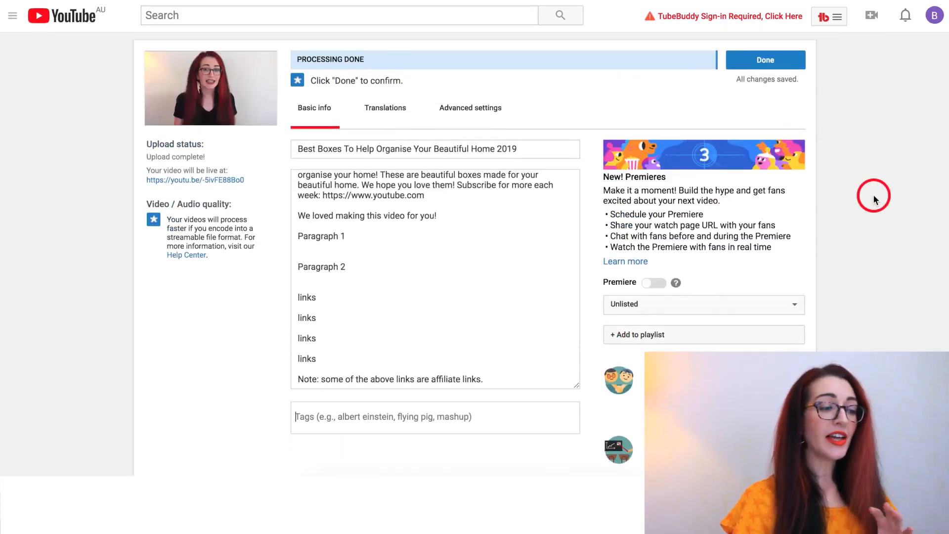
scroll(873, 198, "down", 1)
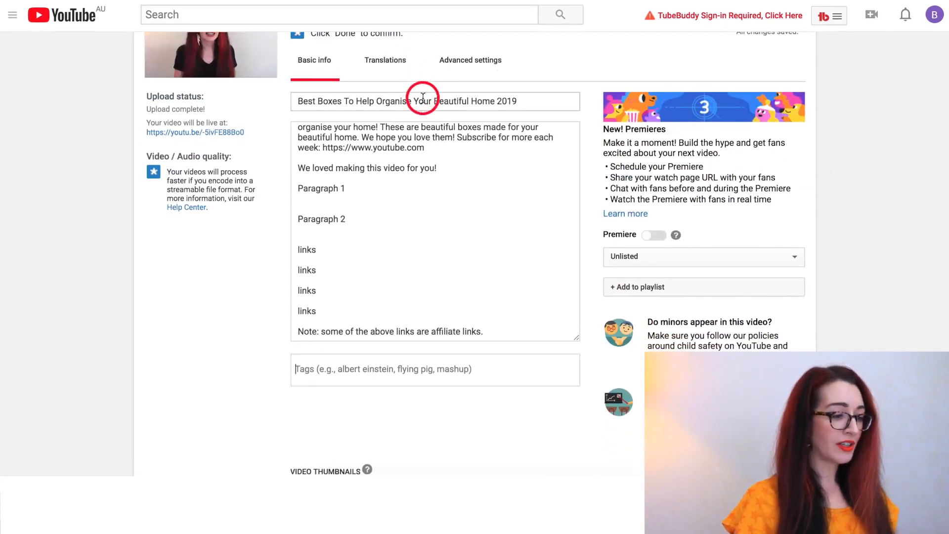
- Add two tags: the copied full video title and 'billie box co'
triple_click(423, 97)
key("ctrl+c")
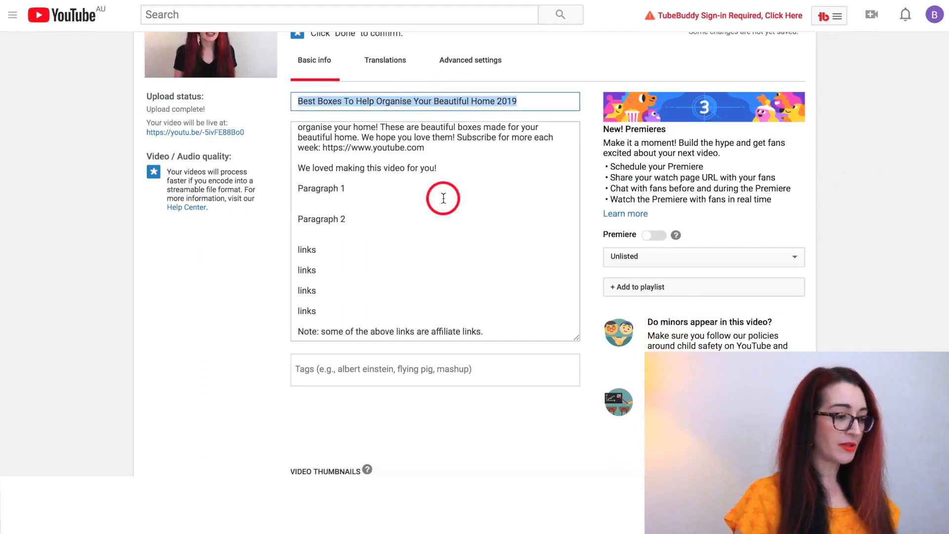
scroll(425, 247, "down", 1)
left_click(393, 320)
key("ctrl+v")
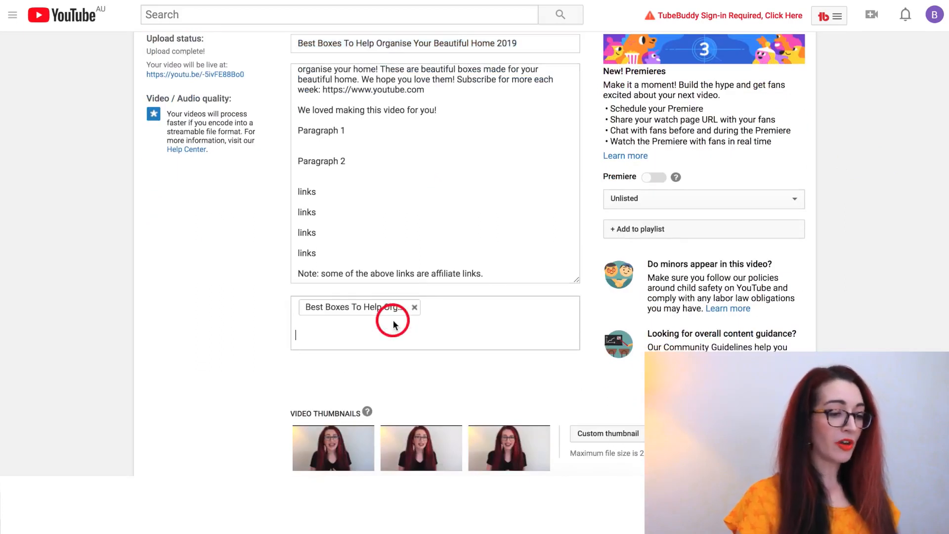
type("billie box co,")
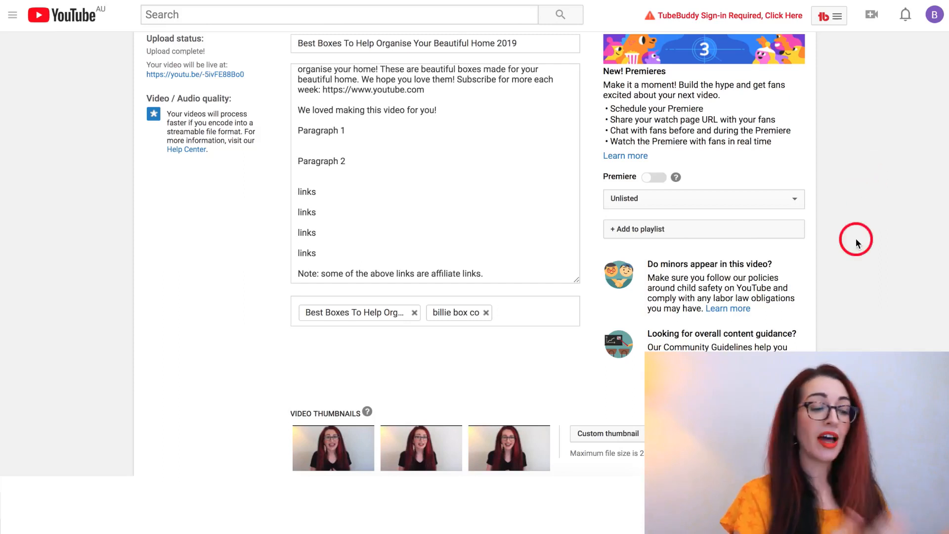
scroll(856, 294, "down", 3)
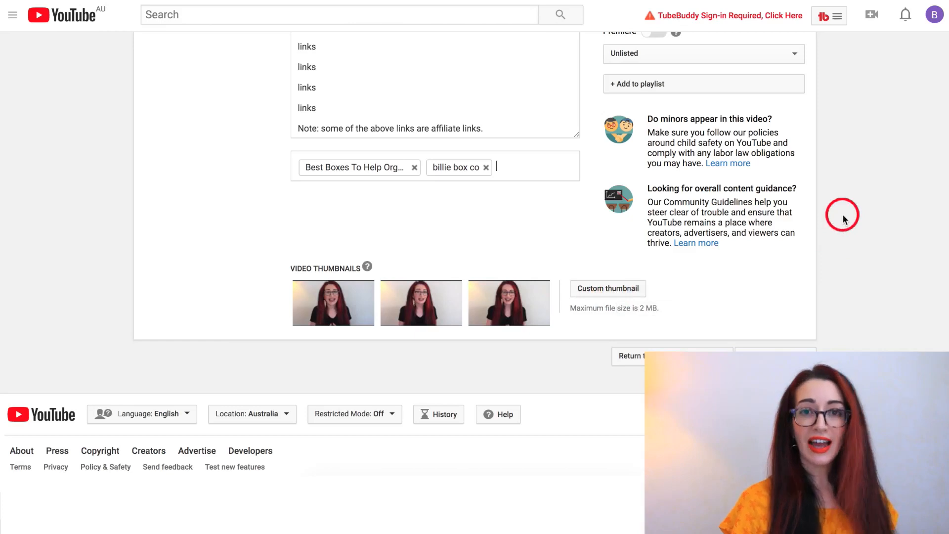
scroll(842, 217, "up", 3)
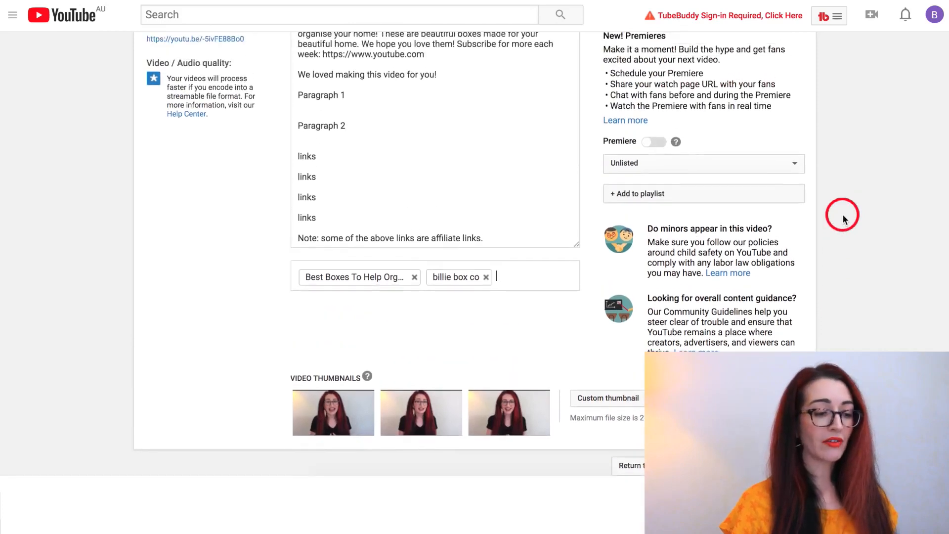
- Choose English (United Kingdom) as the video's original language
left_click(760, 201)
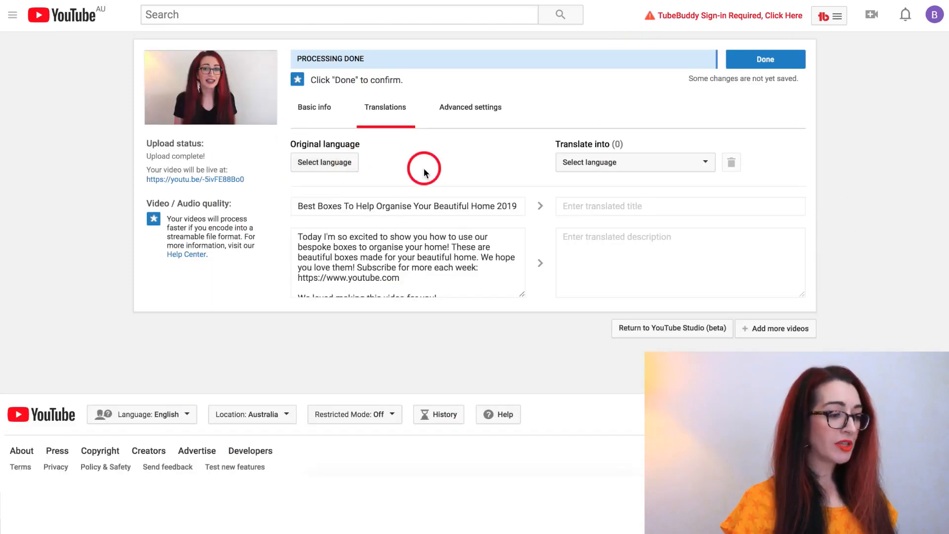
left_click(346, 163)
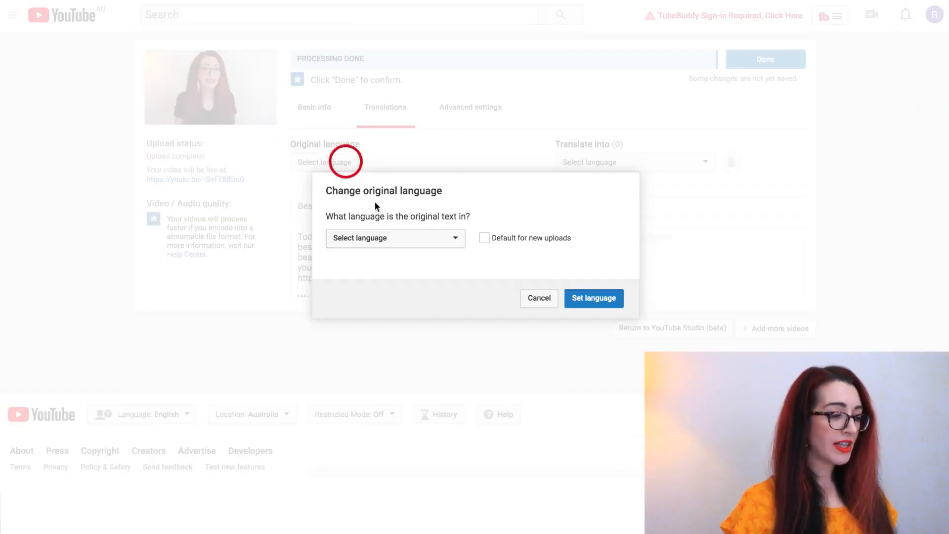
left_click(440, 241)
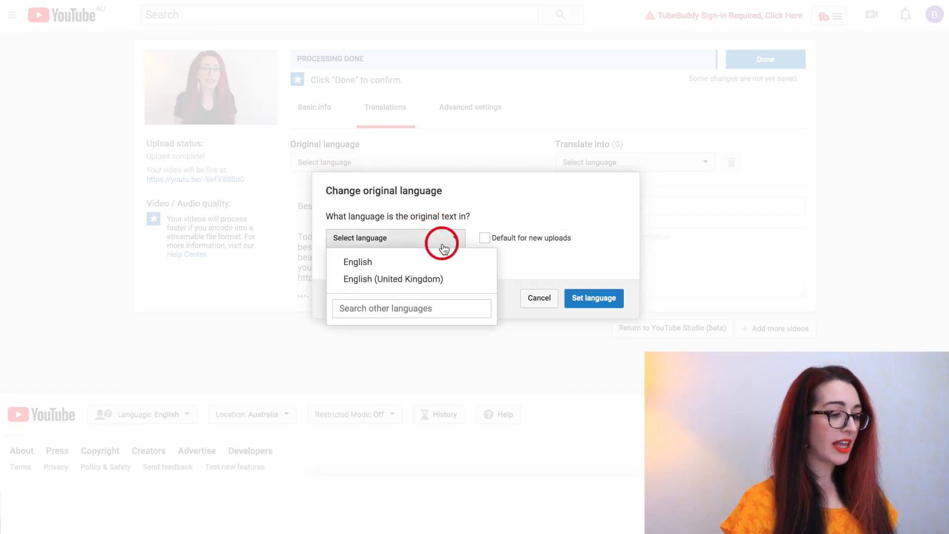
left_click(436, 279)
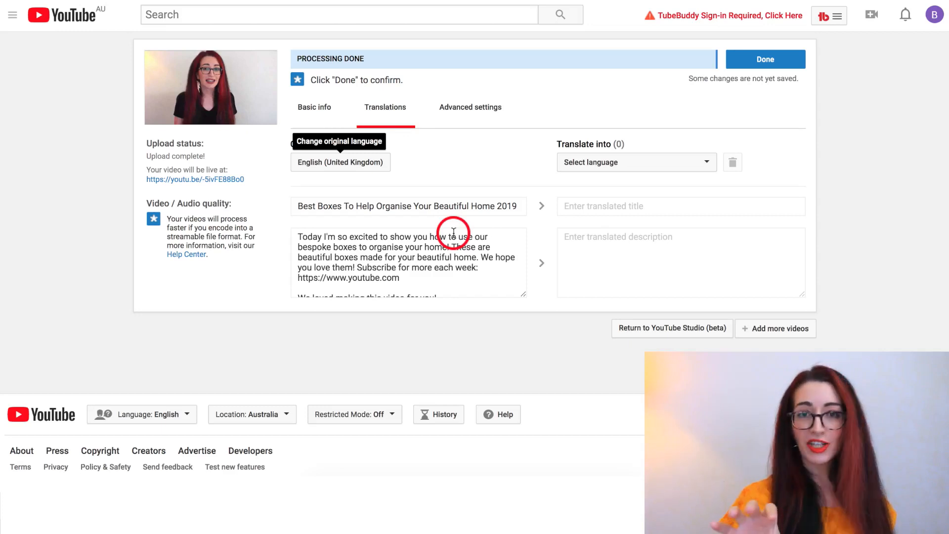
- Look through the Advanced settings, then finish the upload with Done
left_click(478, 110)
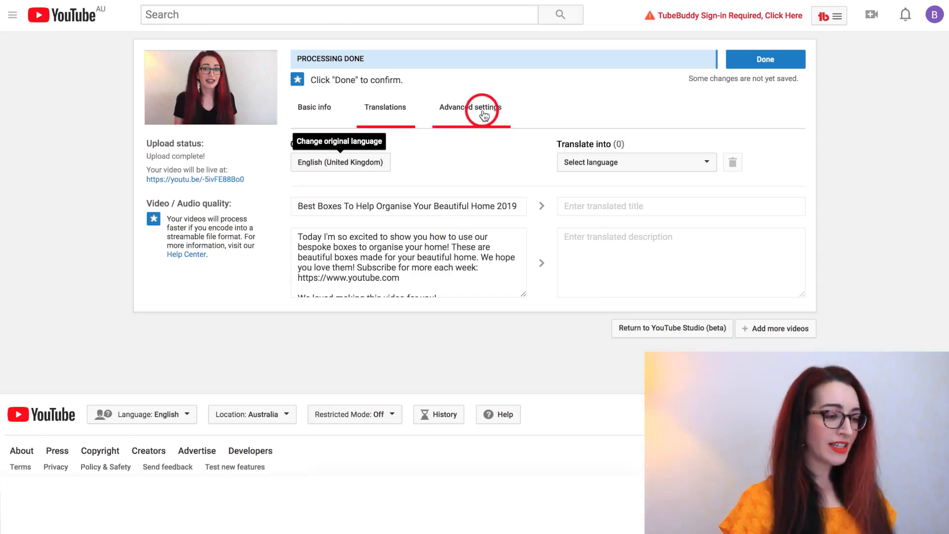
scroll(799, 193, "down", 1)
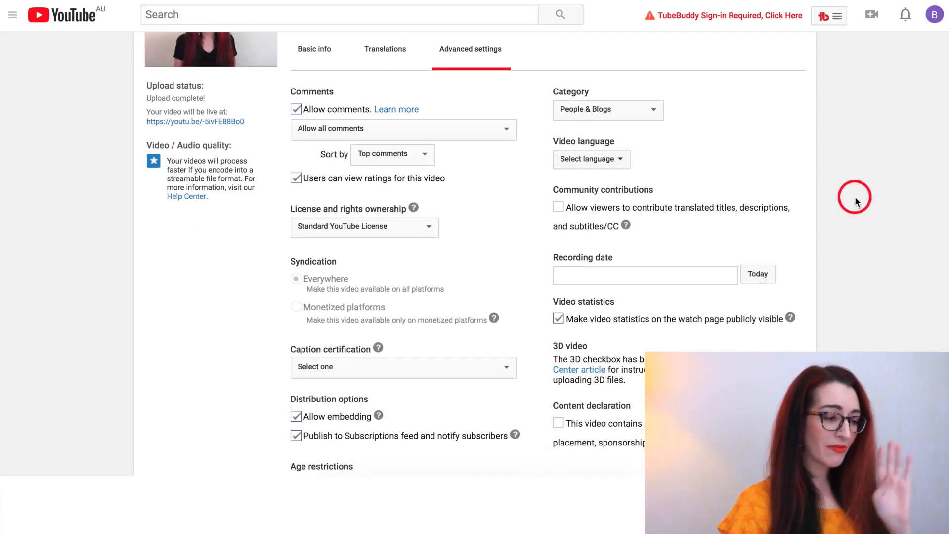
scroll(854, 198, "up", 1)
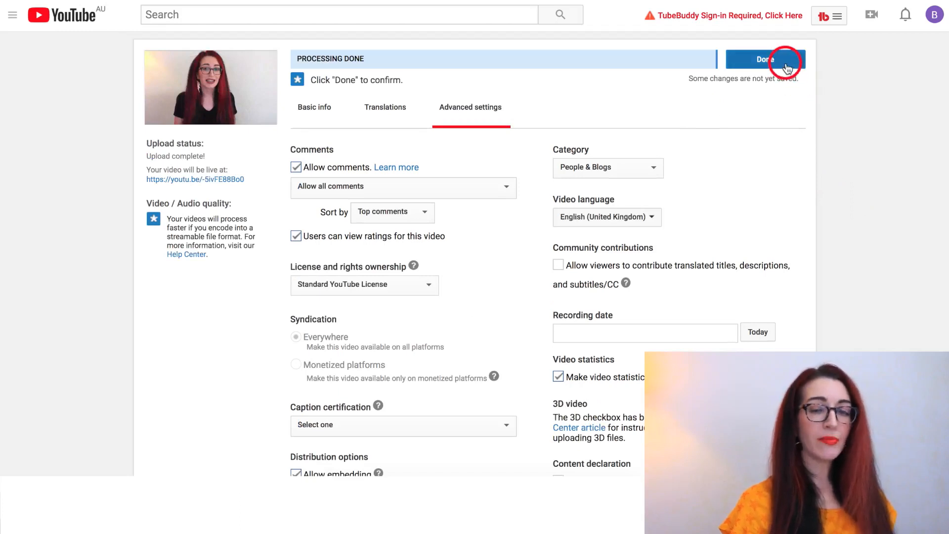
left_click(786, 68)
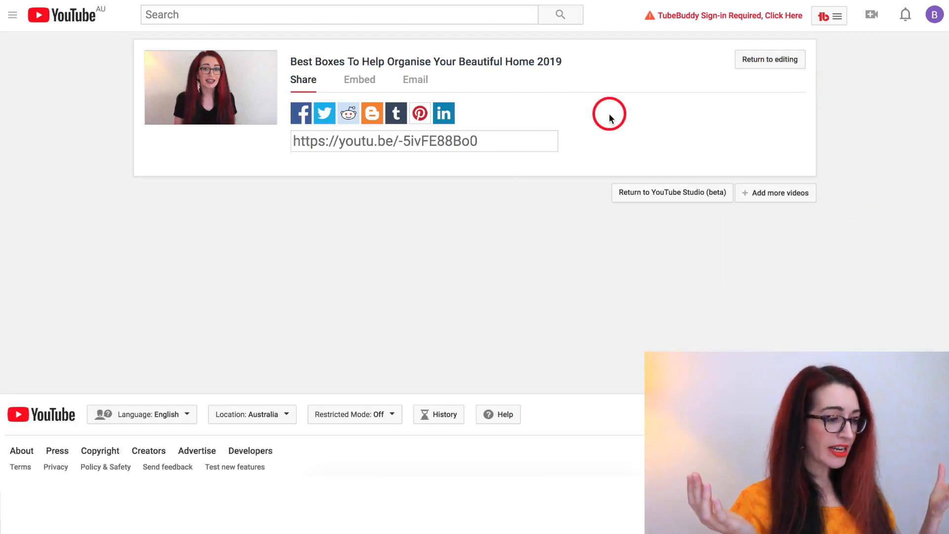
- Go back to YouTube Studio and open the organising-boxes video from the Videos list
left_click(681, 193)
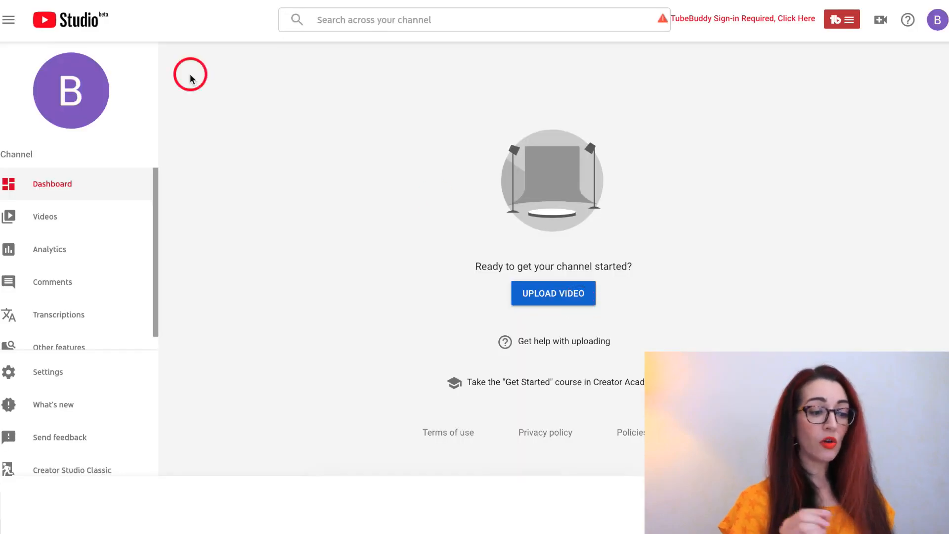
left_click(101, 223)
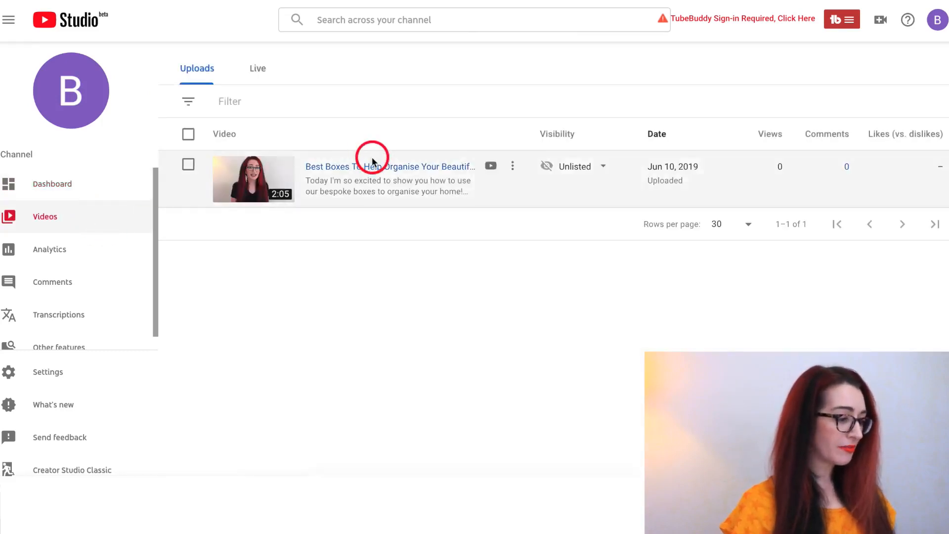
left_click(396, 168)
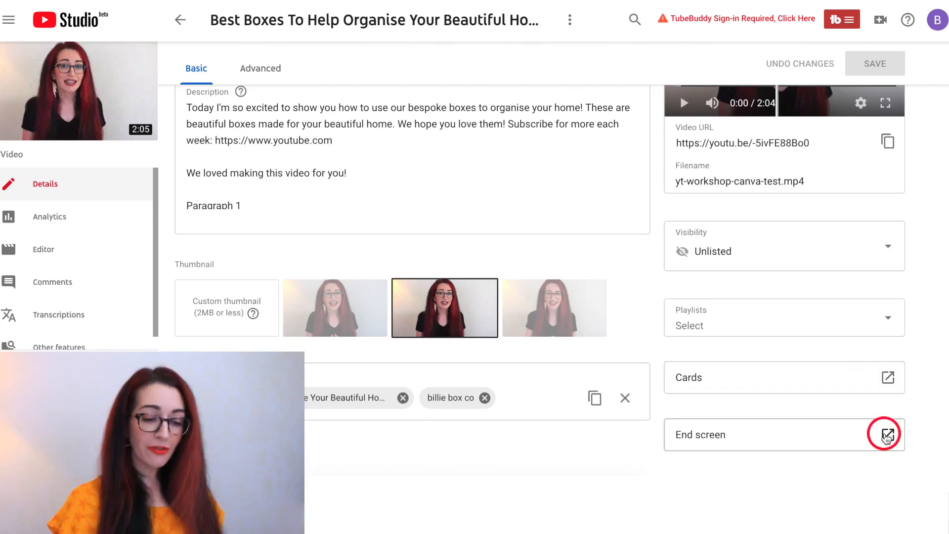
- In the end screen editor, create a Subscribe element on the video's end screen
left_click(849, 440)
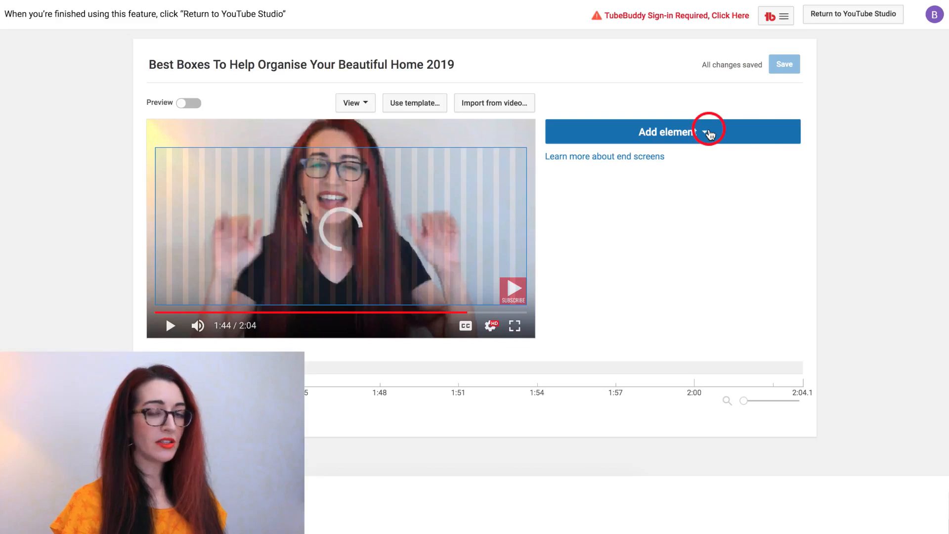
left_click(708, 132)
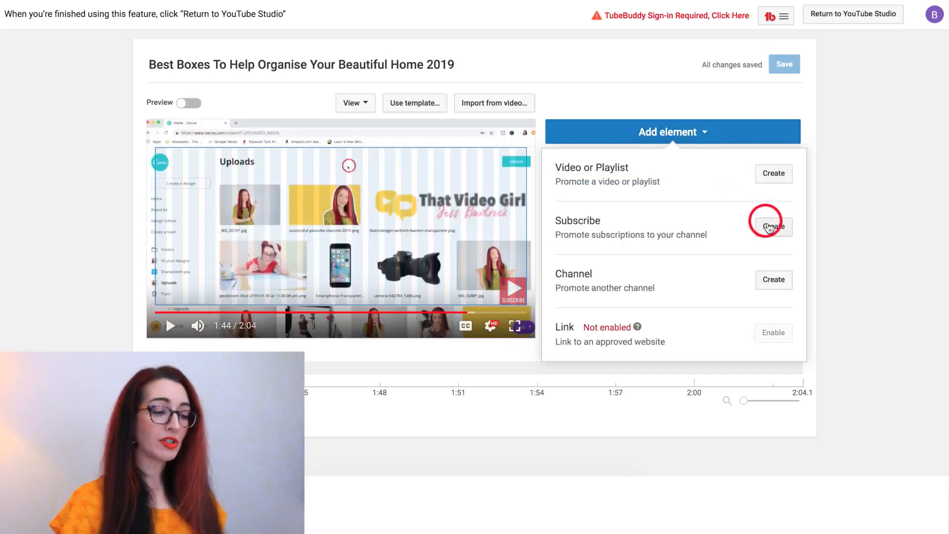
left_click(770, 228)
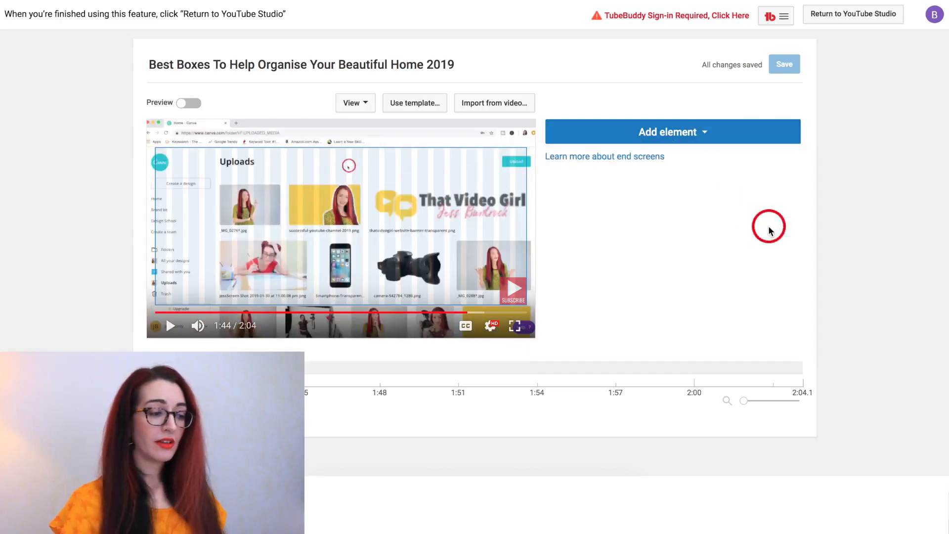
left_click(186, 179)
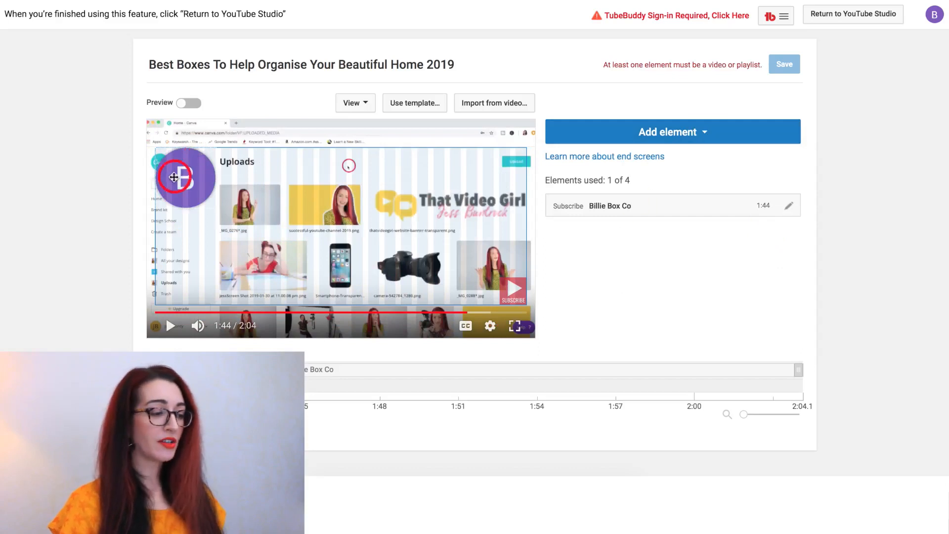
left_click(198, 182)
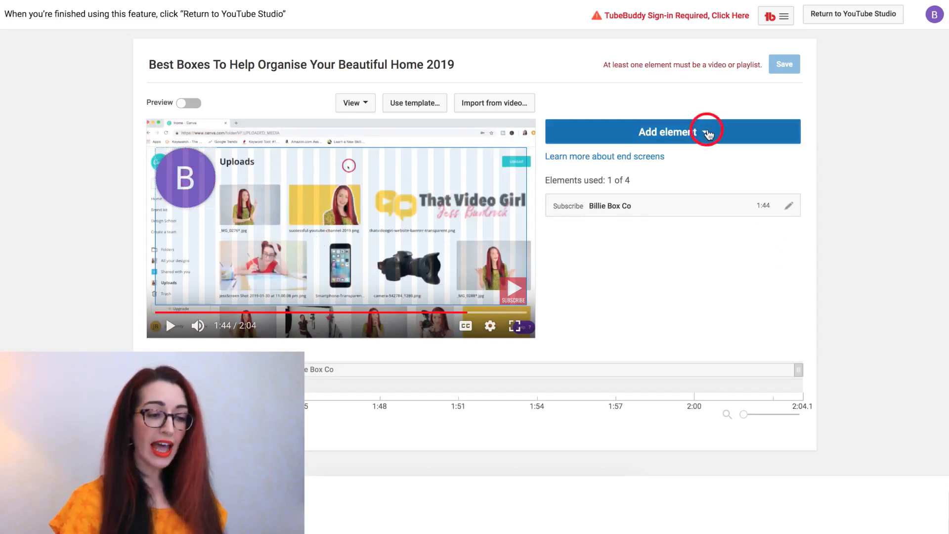
left_click(707, 132)
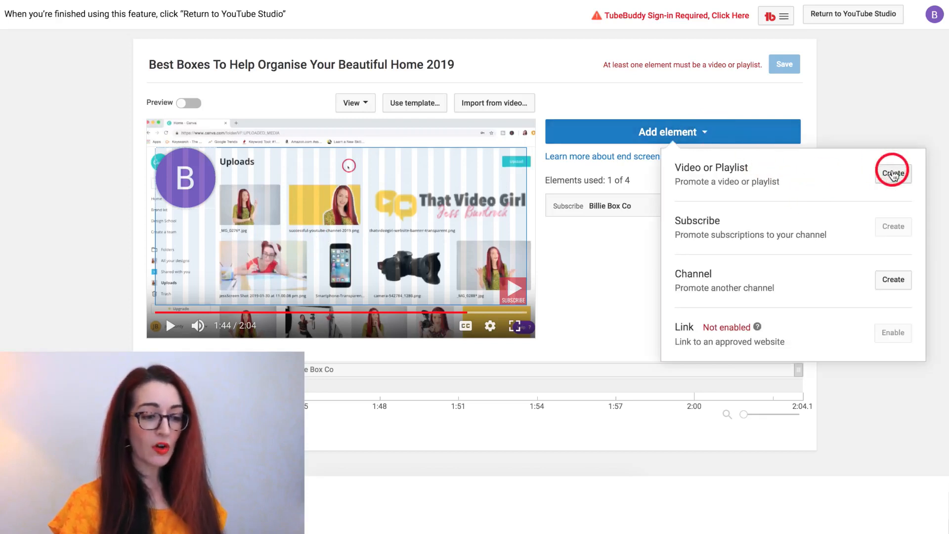
- Add a video element featuring Goo Goo Dolls - Boxes [Official Audio] by pasting its URL
left_click(893, 174)
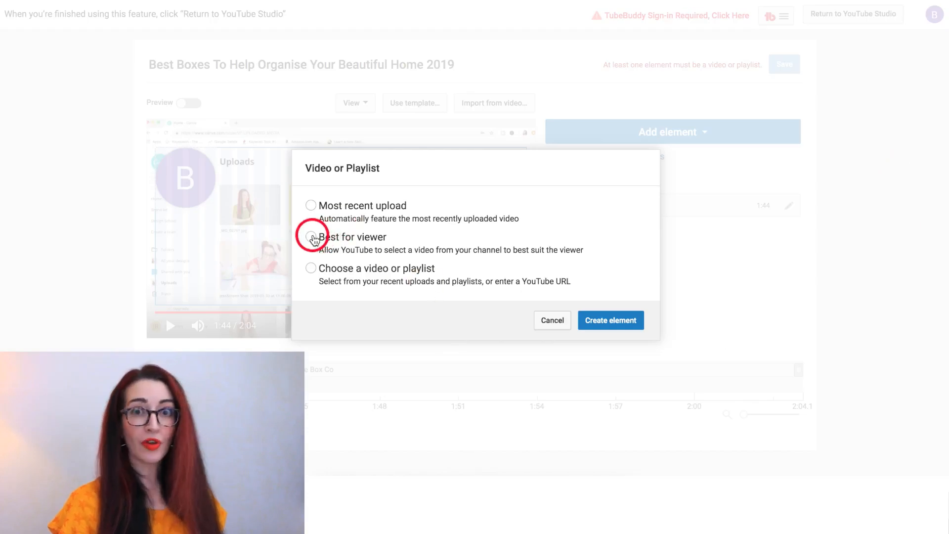
left_click(311, 236)
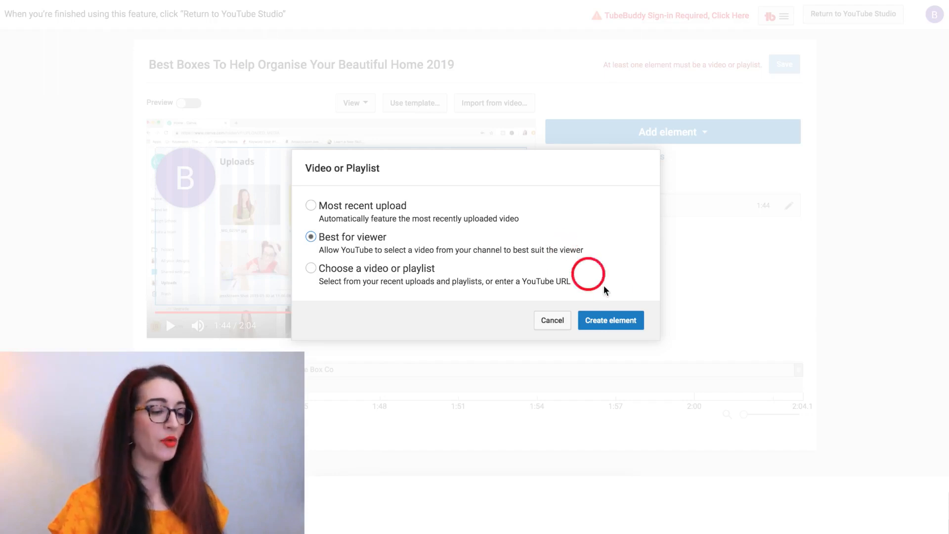
left_click(610, 319)
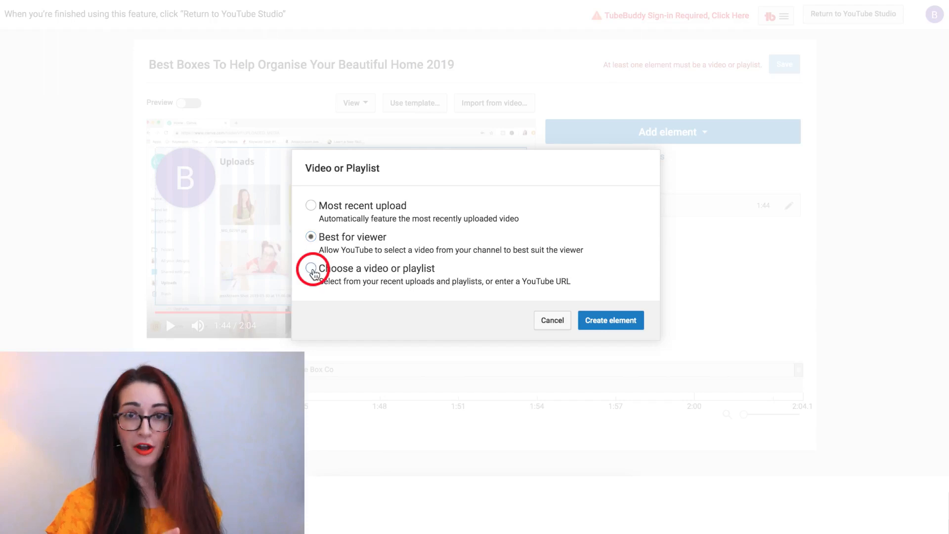
left_click(312, 269)
left_click(393, 365)
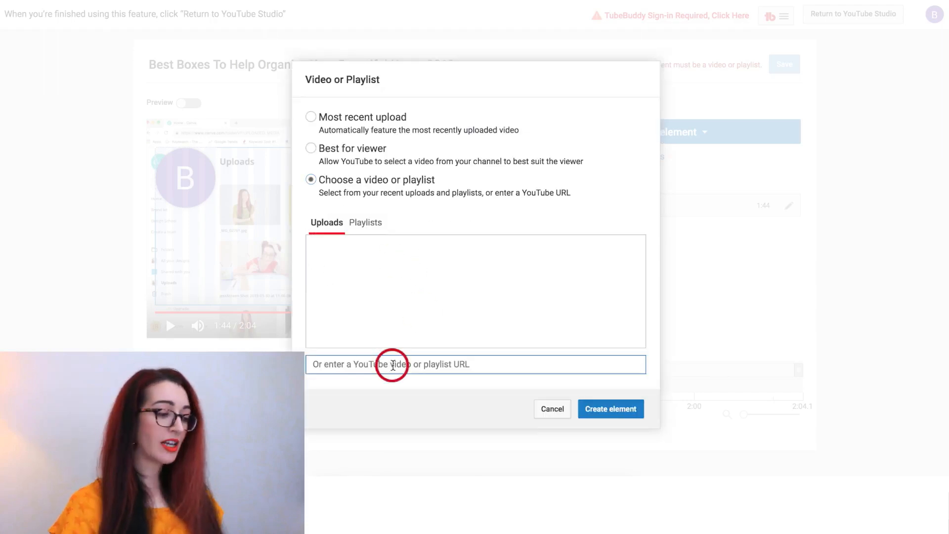
type("https://www.youtube.com/watch?v=D6eItTQ6G-U")
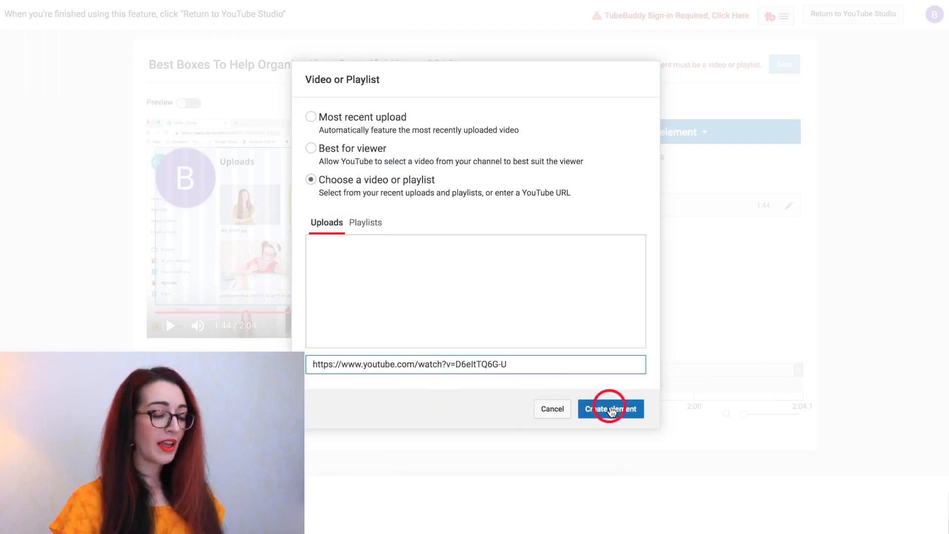
left_click(610, 409)
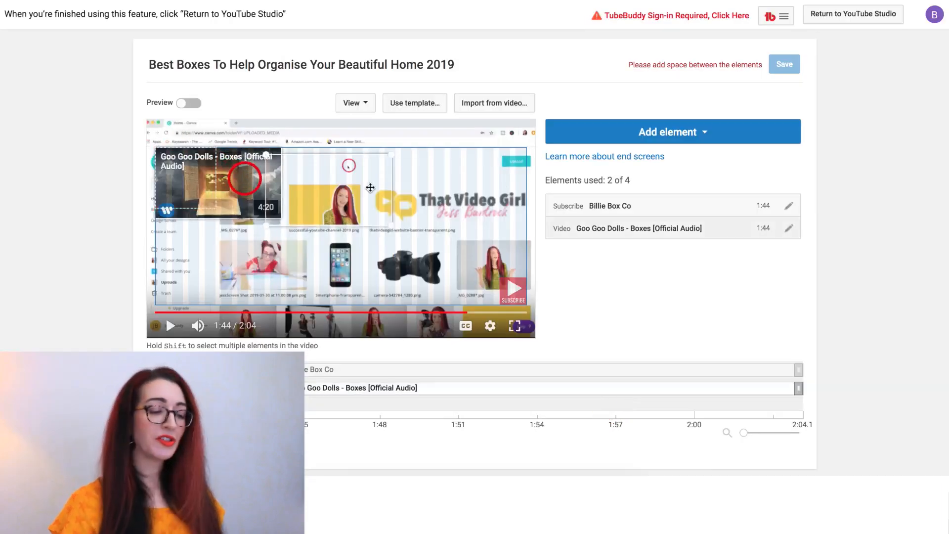
- Place the video element at the end screen's bottom-right, save, and return to Studio
left_click_drag(245, 179, 490, 267)
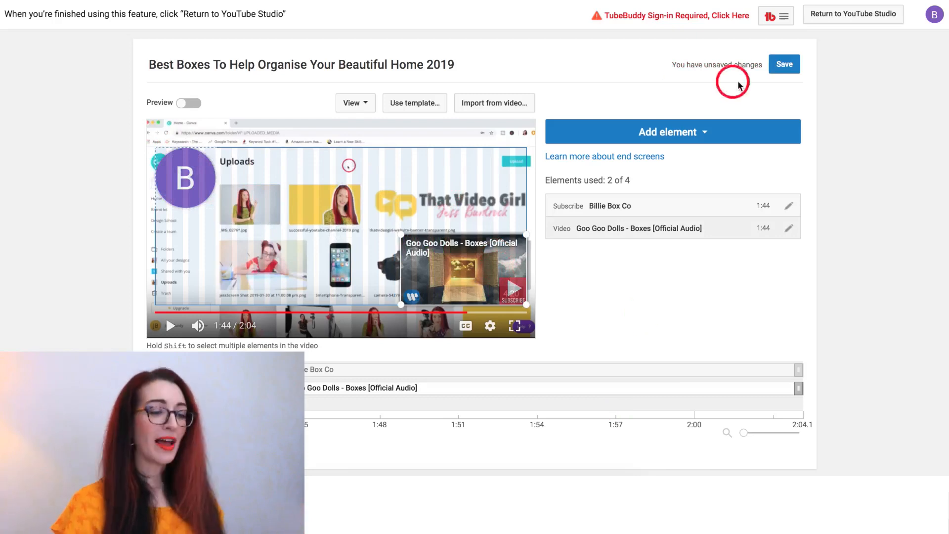
left_click(787, 69)
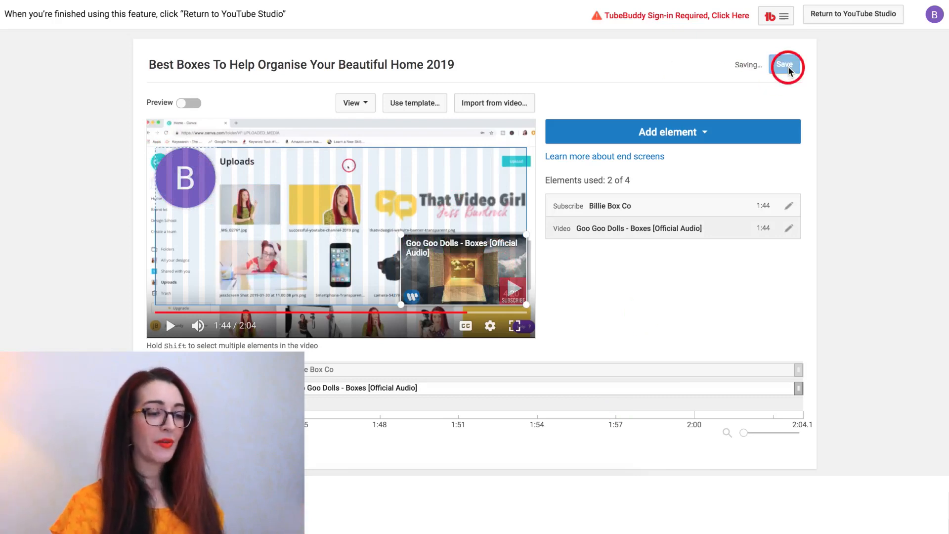
left_click(850, 20)
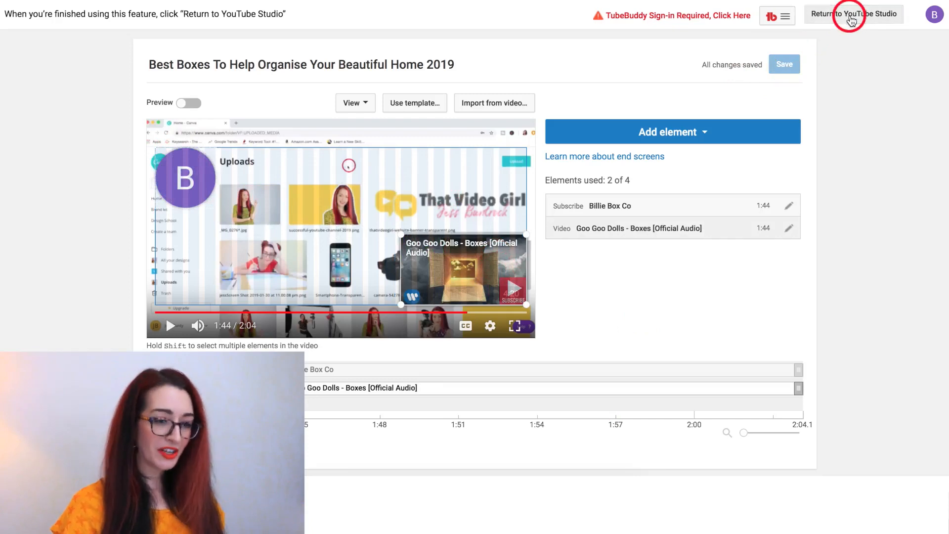